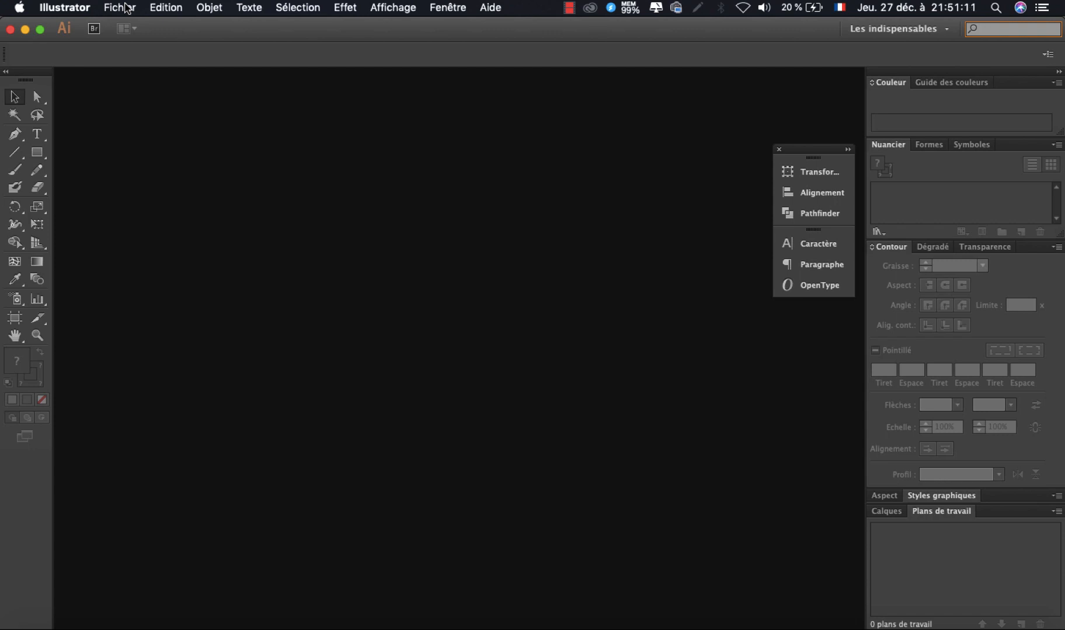
# Create a new one-artboard A4 document named DETOURAGE IMAGE with the Impression profile.
pyautogui.click(127, 7)
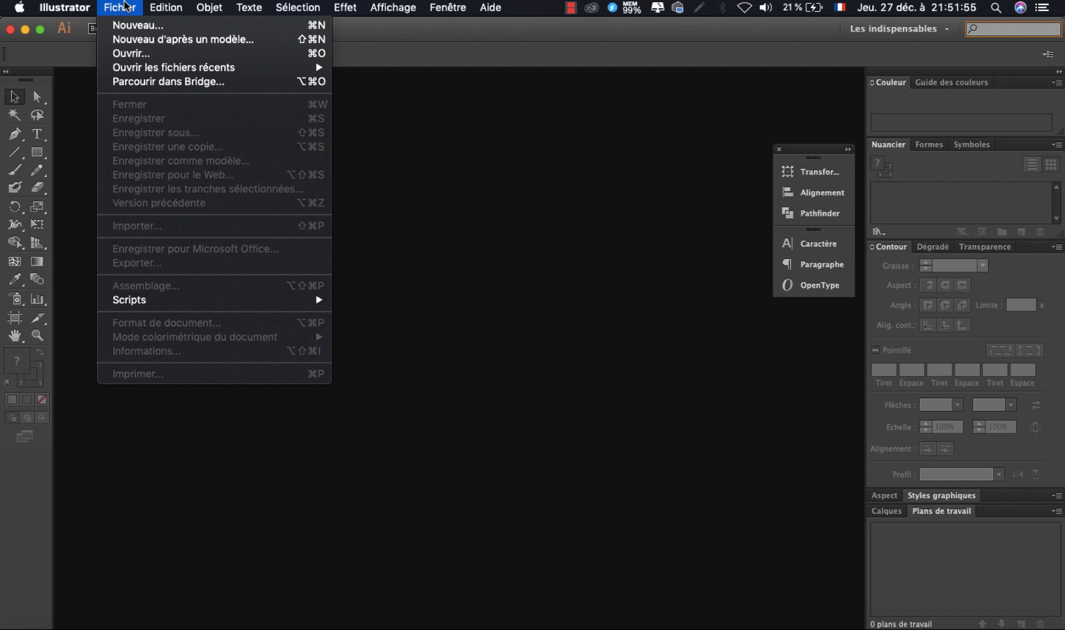
pyautogui.click(150, 27)
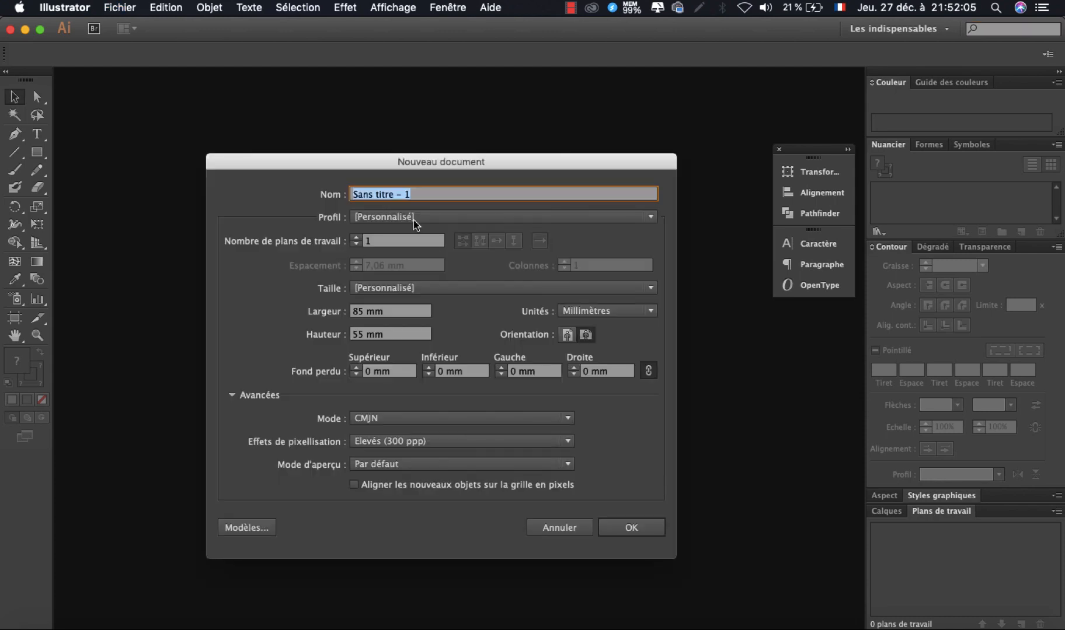
pyautogui.click(413, 221)
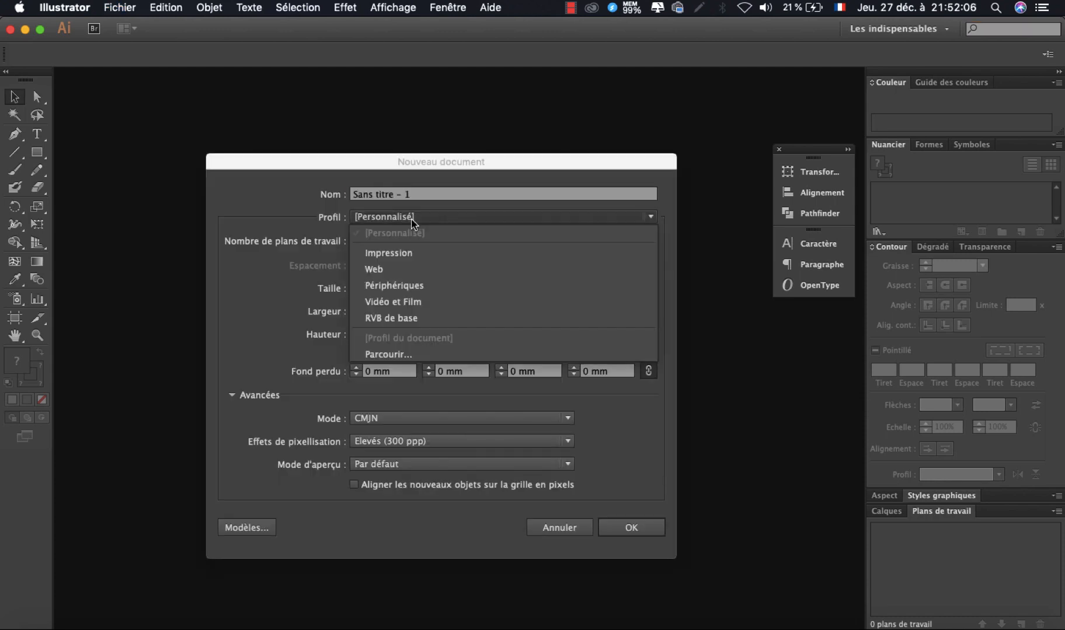
pyautogui.click(420, 259)
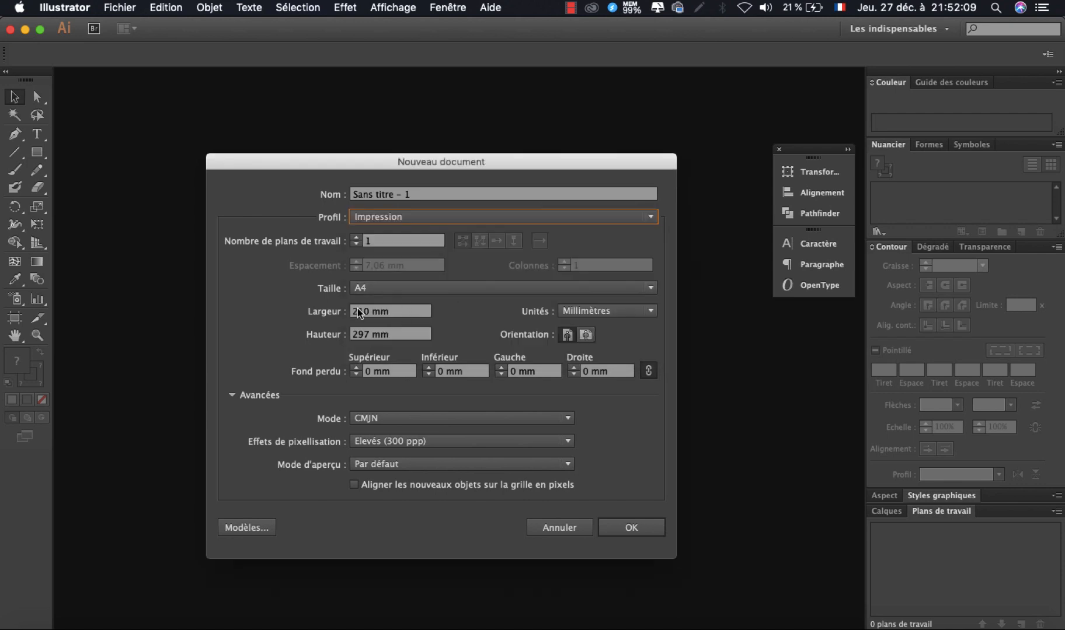
pyautogui.hotkey('shift', 'Tab')
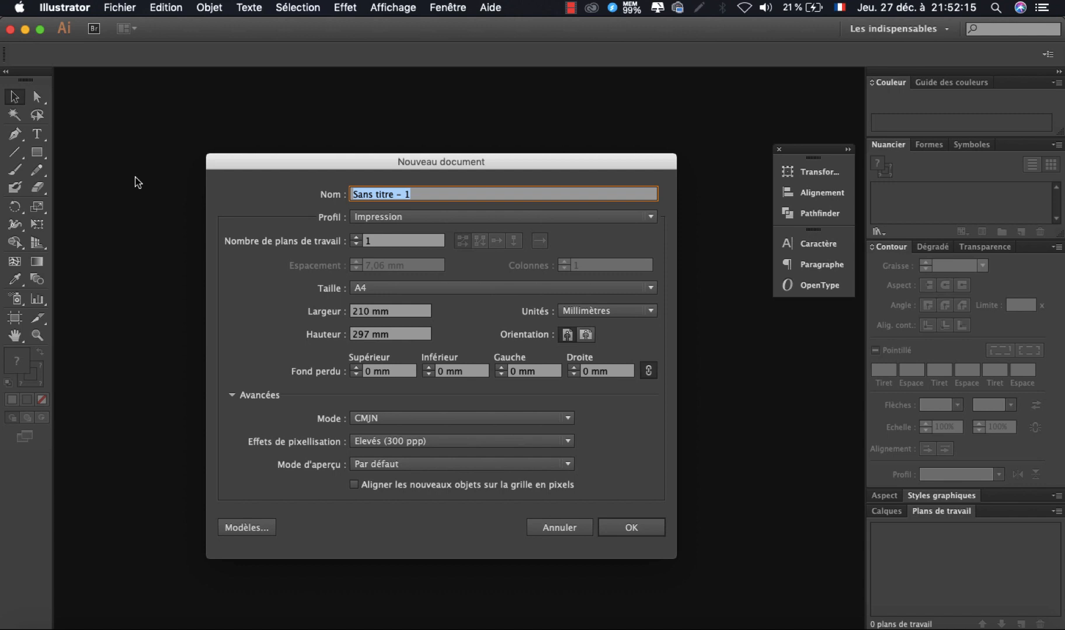
pyautogui.write('DETOU')
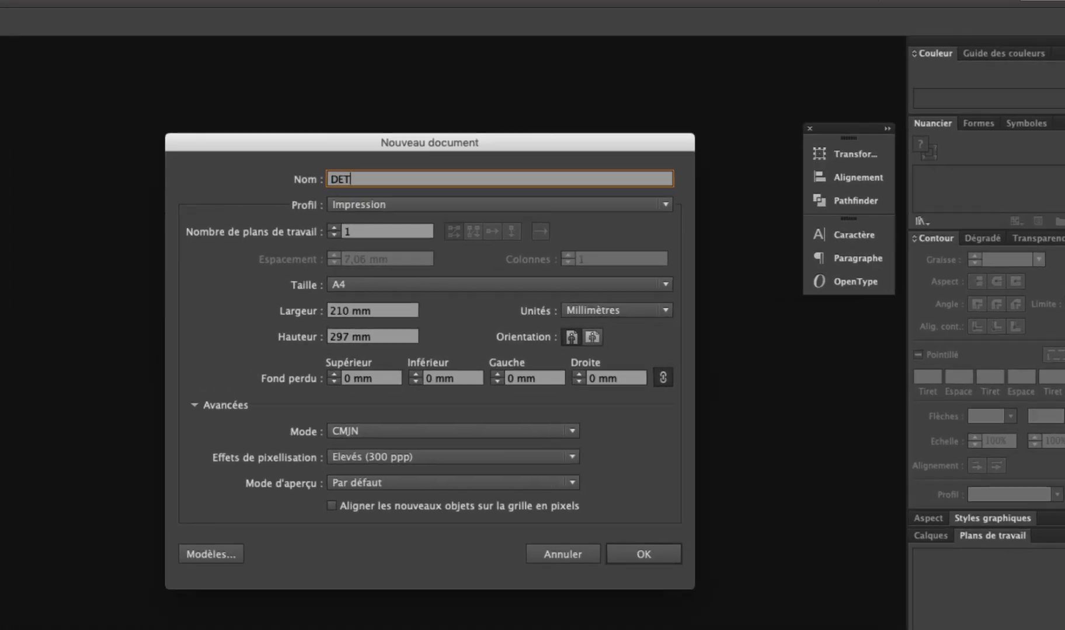
pyautogui.write('RAGE IMAGE')
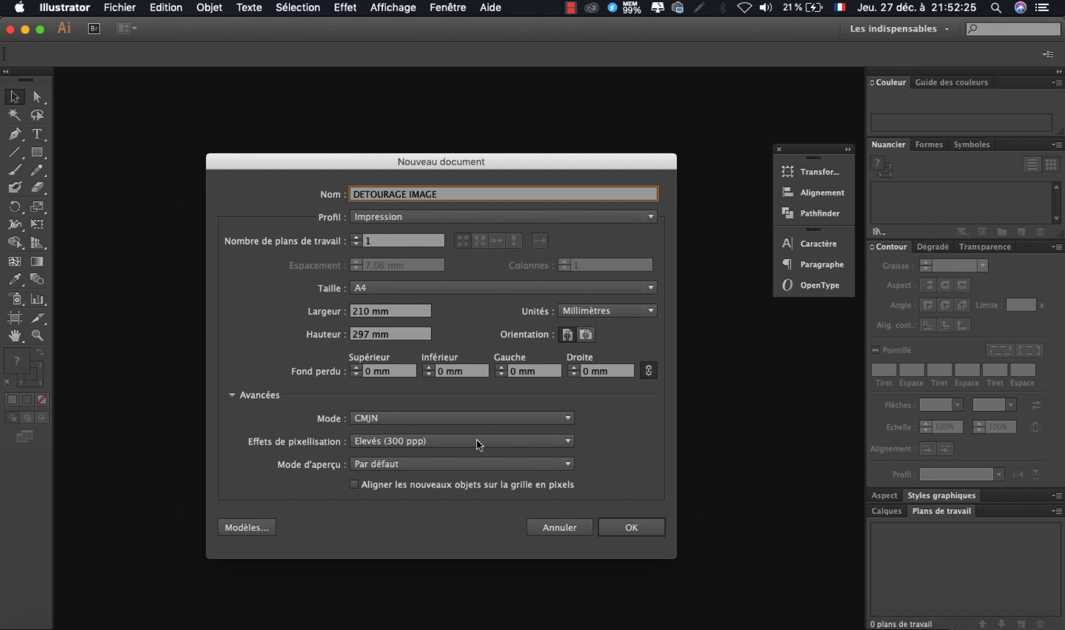
pyautogui.click(620, 529)
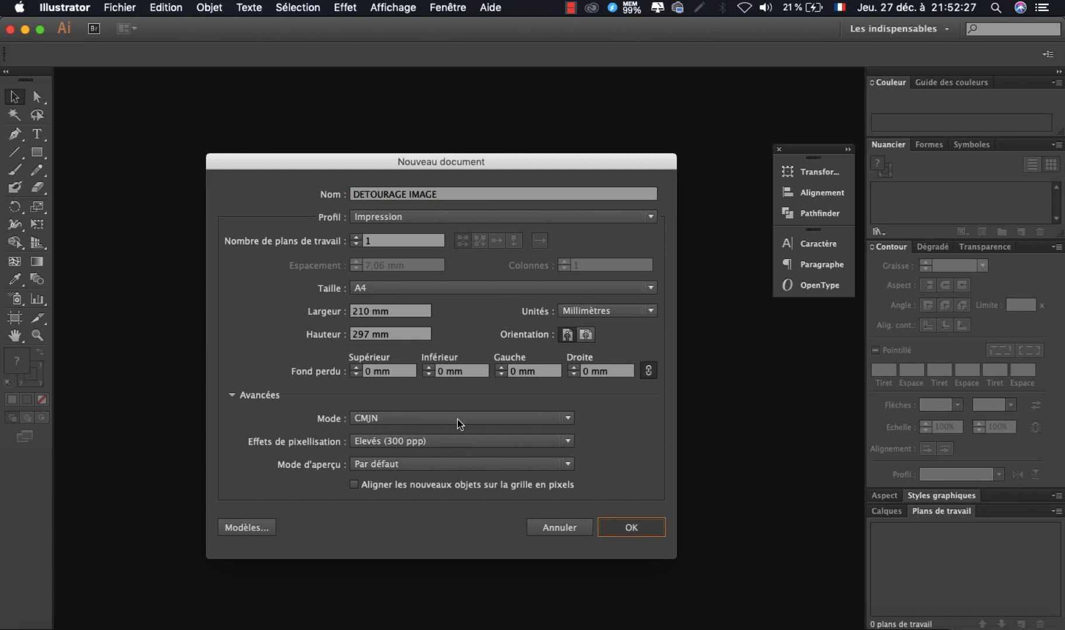
pyautogui.press('Return')
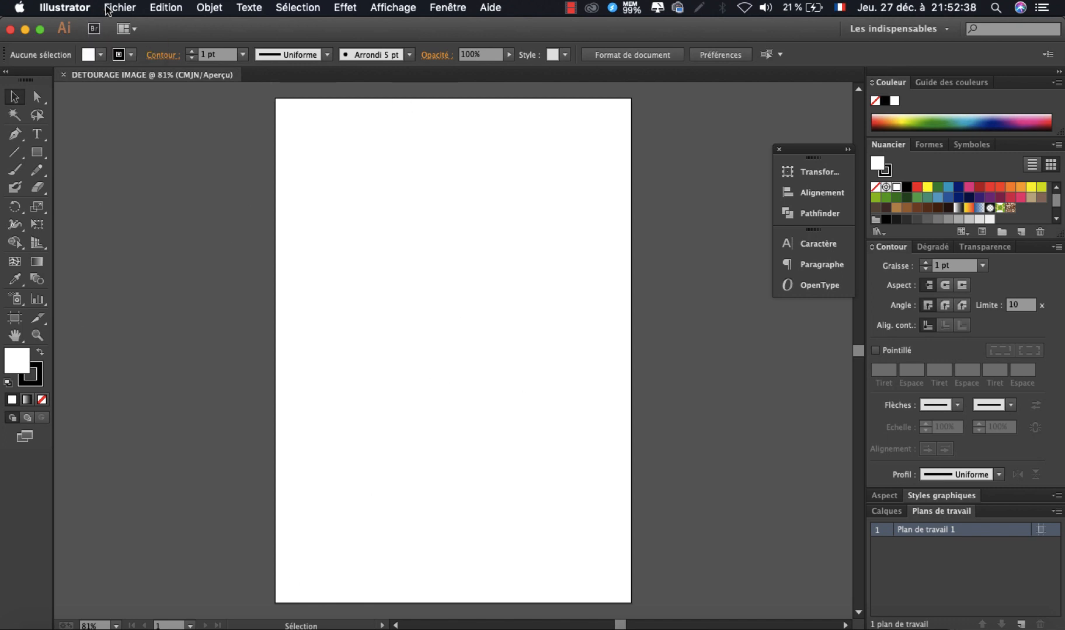
# Import Maquillage-des-yeux-1.jpeg from the NEBOUT 2 drive as a linked image and place it on the artboard.
pyautogui.click(109, 8)
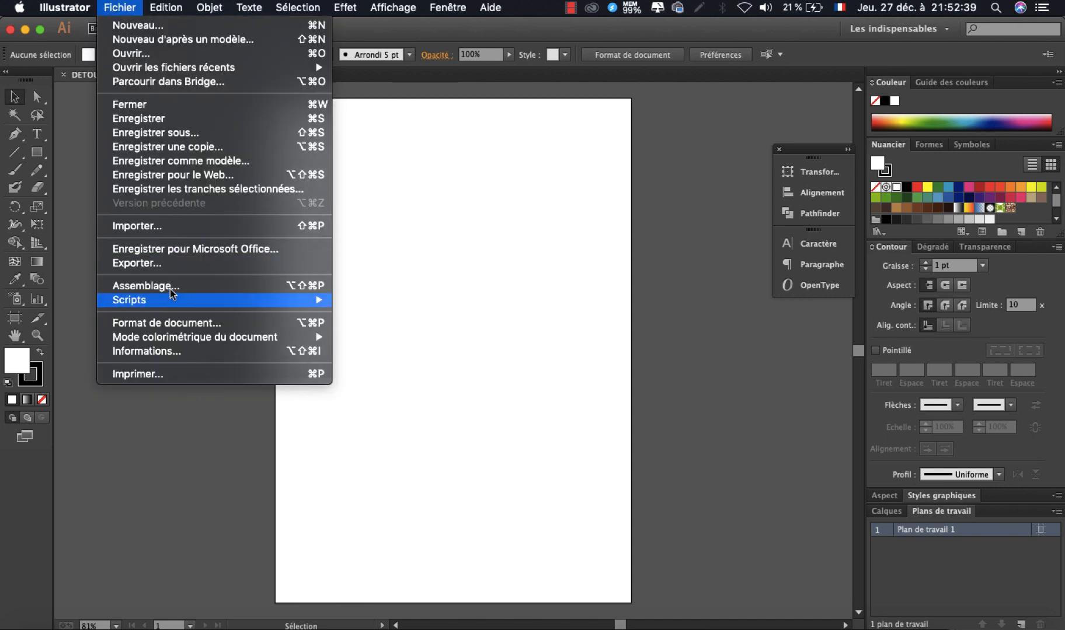
pyautogui.click(190, 227)
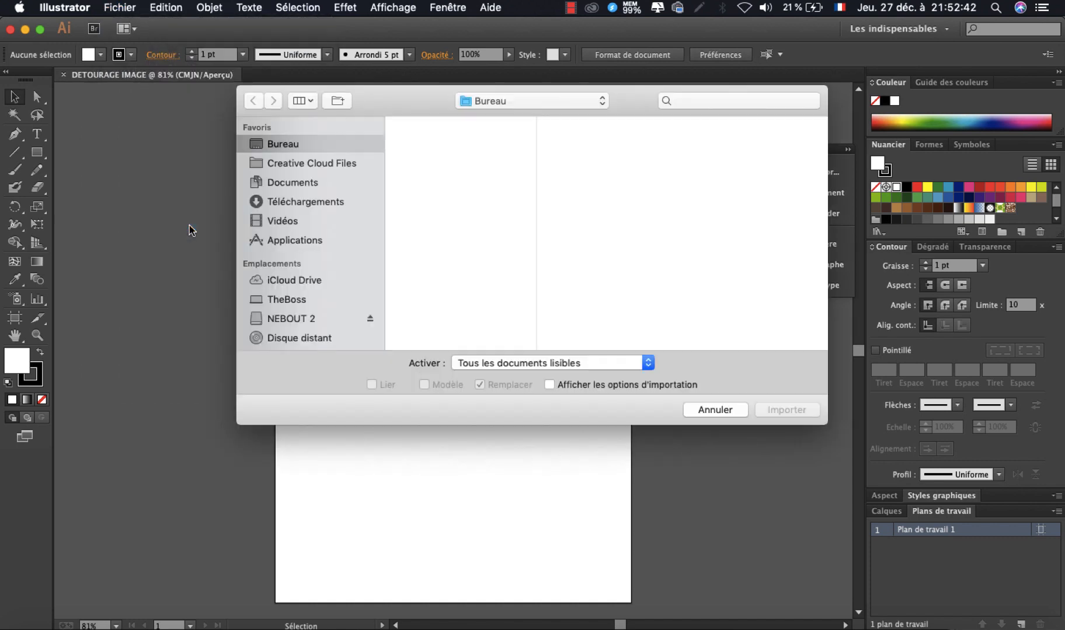
pyautogui.click(328, 315)
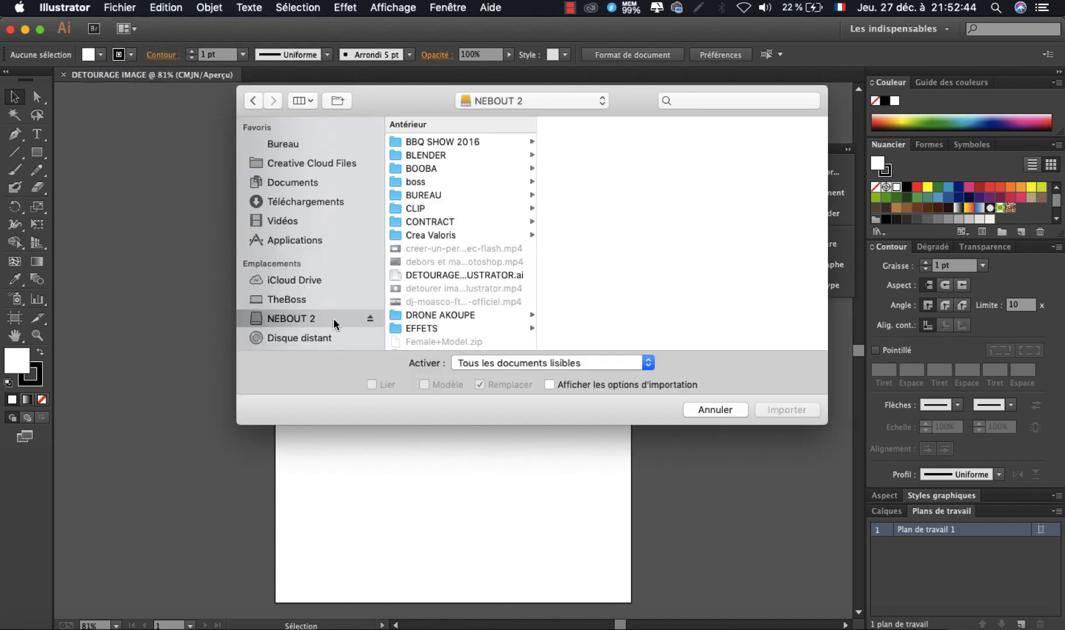
pyautogui.scroll(-5, 436, 248)
pyautogui.scroll(3, 436, 248)
pyautogui.click(443, 283)
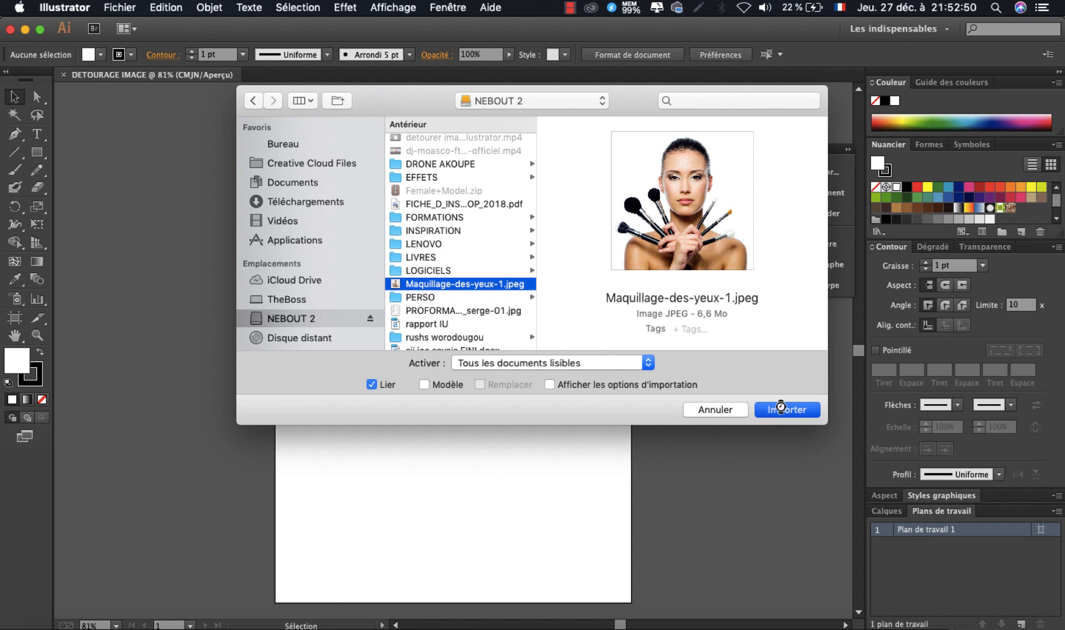
pyautogui.click(783, 411)
pyautogui.click(377, 247)
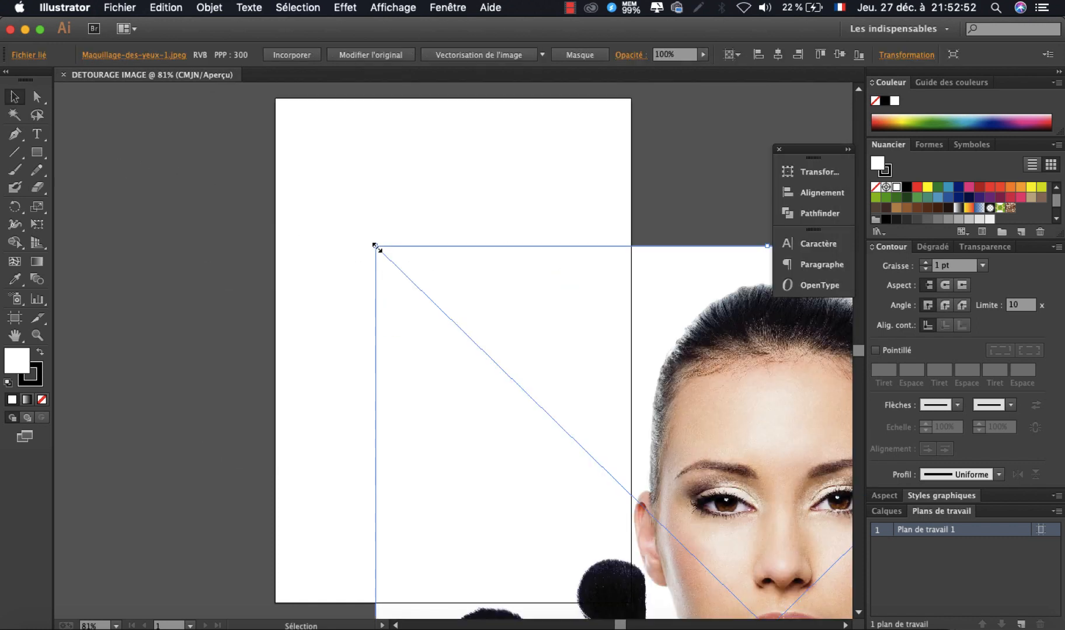
# Scale the portrait down proportionally and position it so it fits inside the artboard, with white margins all around, and deselect it.
pyautogui.moveTo(724, 472); pyautogui.dragTo(482, 346)
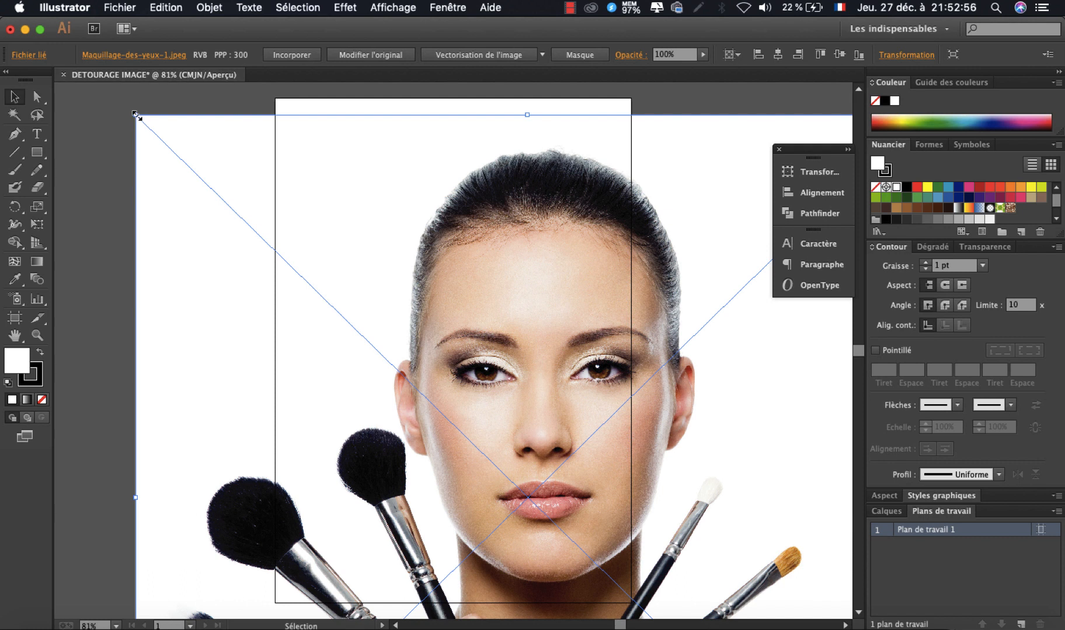
pyautogui.press('shift')
pyautogui.moveTo(136, 115); pyautogui.dragTo(356, 329)
pyautogui.moveTo(516, 478); pyautogui.dragTo(451, 332)
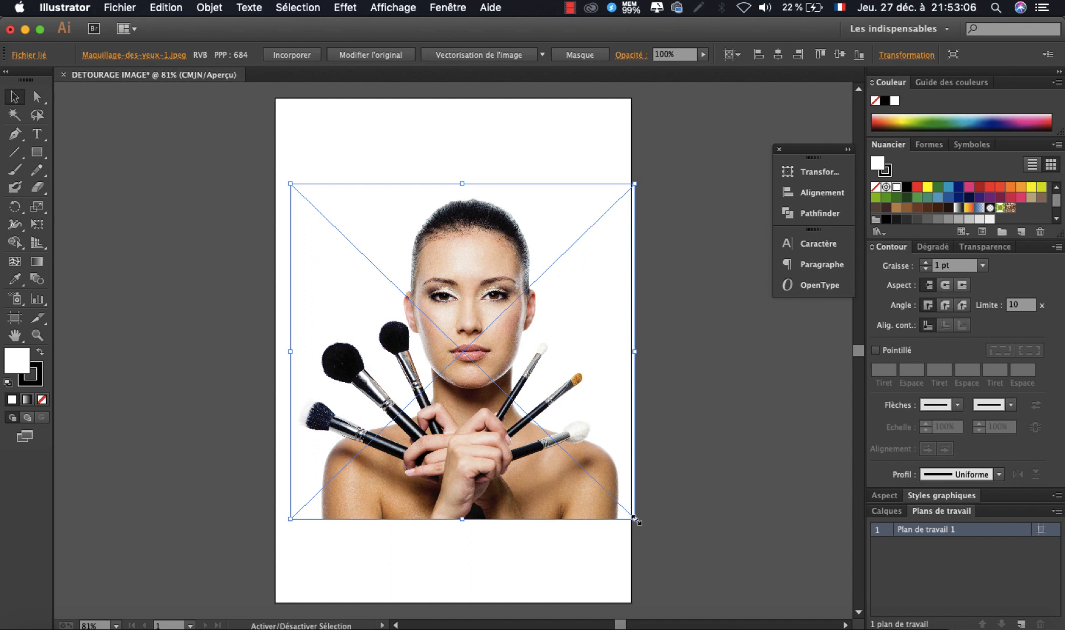
pyautogui.hotkey('alt', 'shift')
pyautogui.moveTo(637, 523); pyautogui.dragTo(607, 493)
pyautogui.scroll(5, 477, 391)
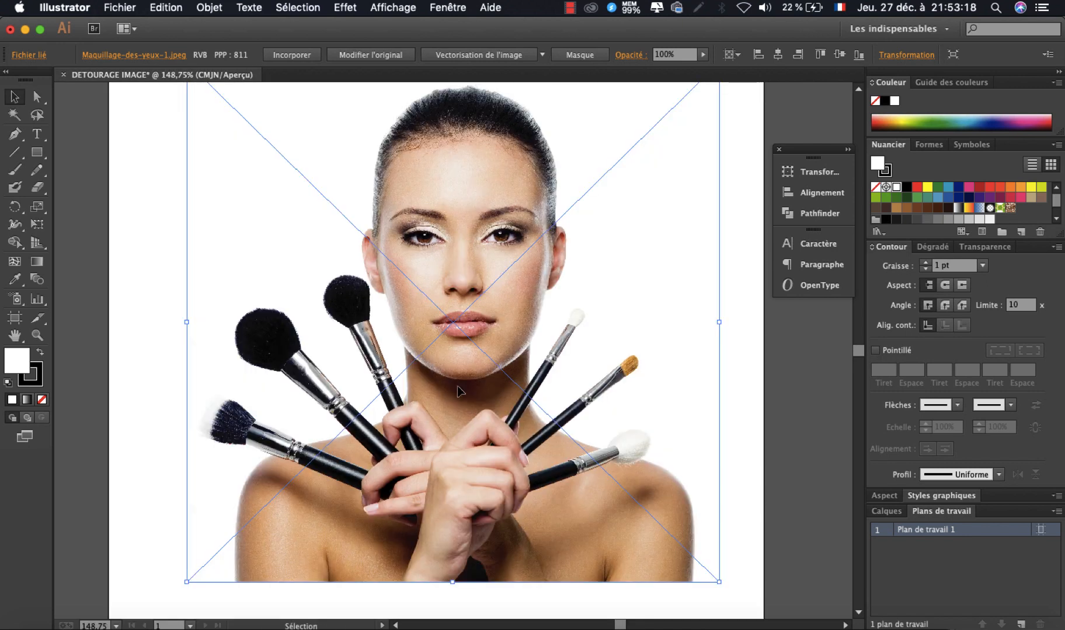
pyautogui.click(81, 372)
pyautogui.scroll(-5, 297, 403)
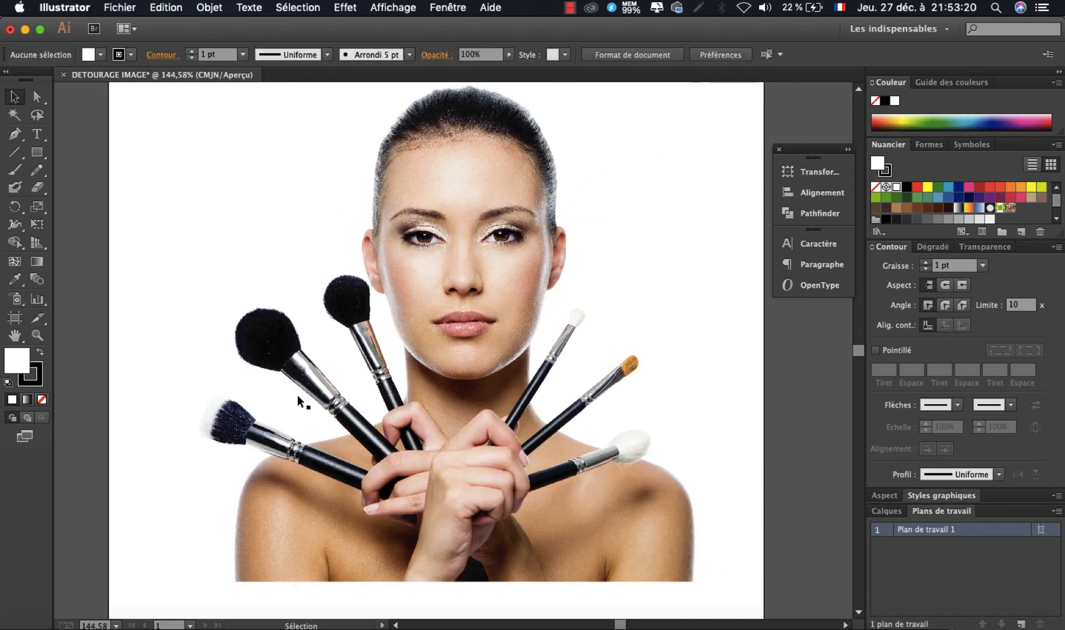
# Draw a rectangle with a Rouge CMJN fill and no stroke, covering the whole artboard and slightly overlapping its edges.
pyautogui.scroll(4, 296, 403)
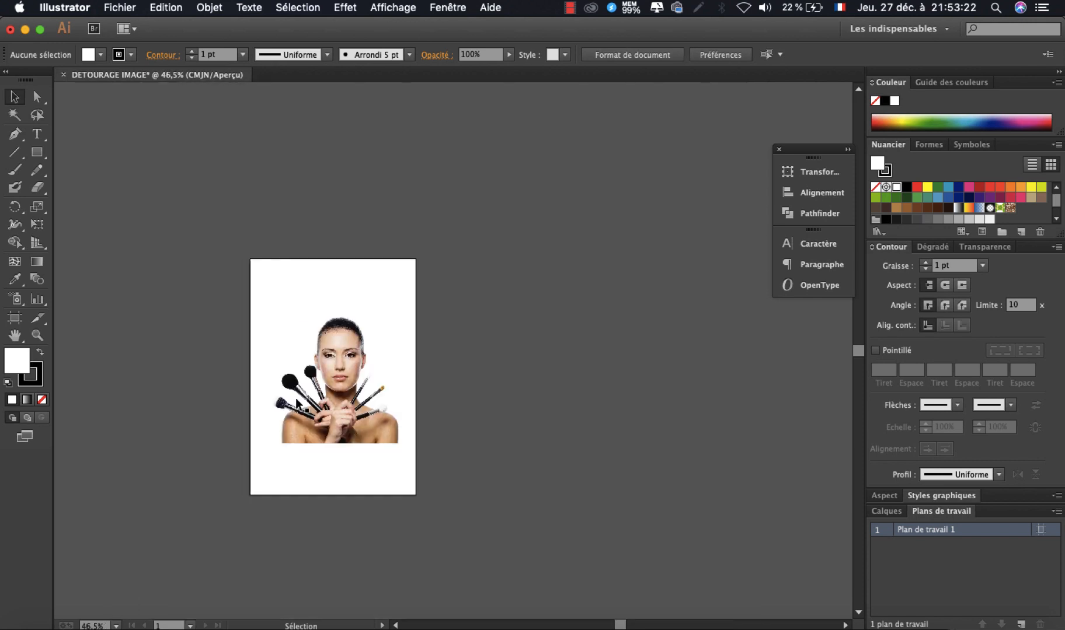
pyautogui.scroll(-1, 297, 402)
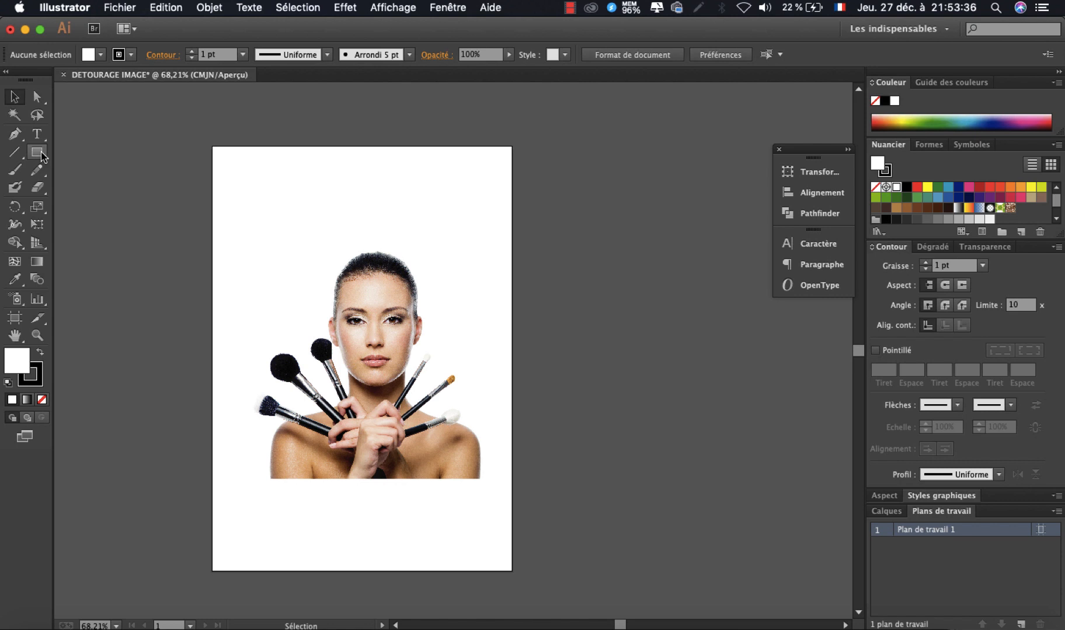
pyautogui.click(42, 154)
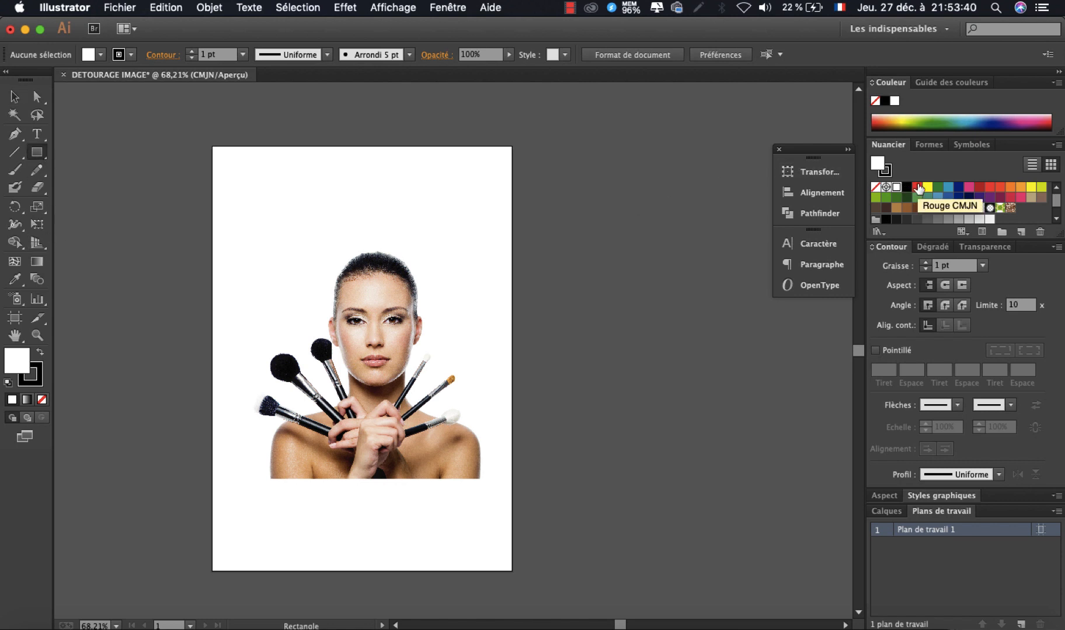
pyautogui.click(919, 188)
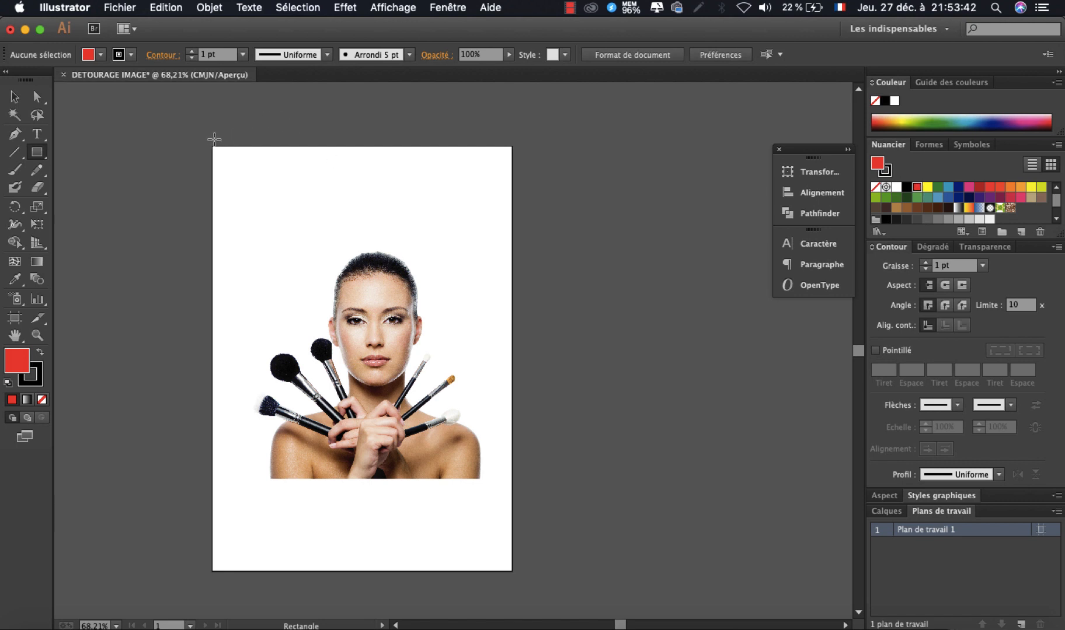
pyautogui.click(35, 381)
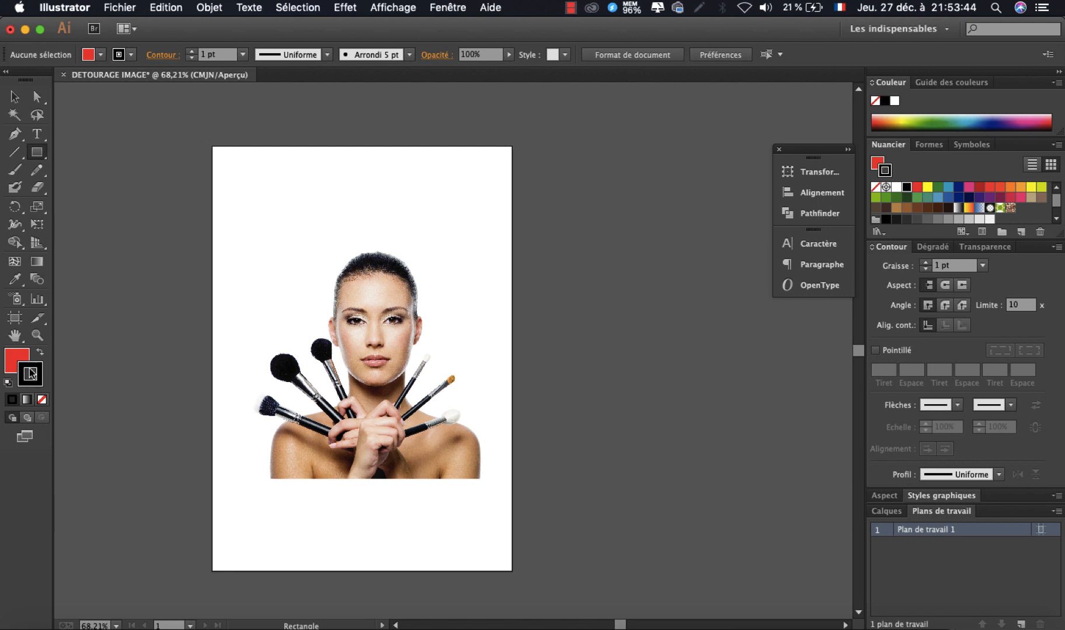
pyautogui.click(42, 401)
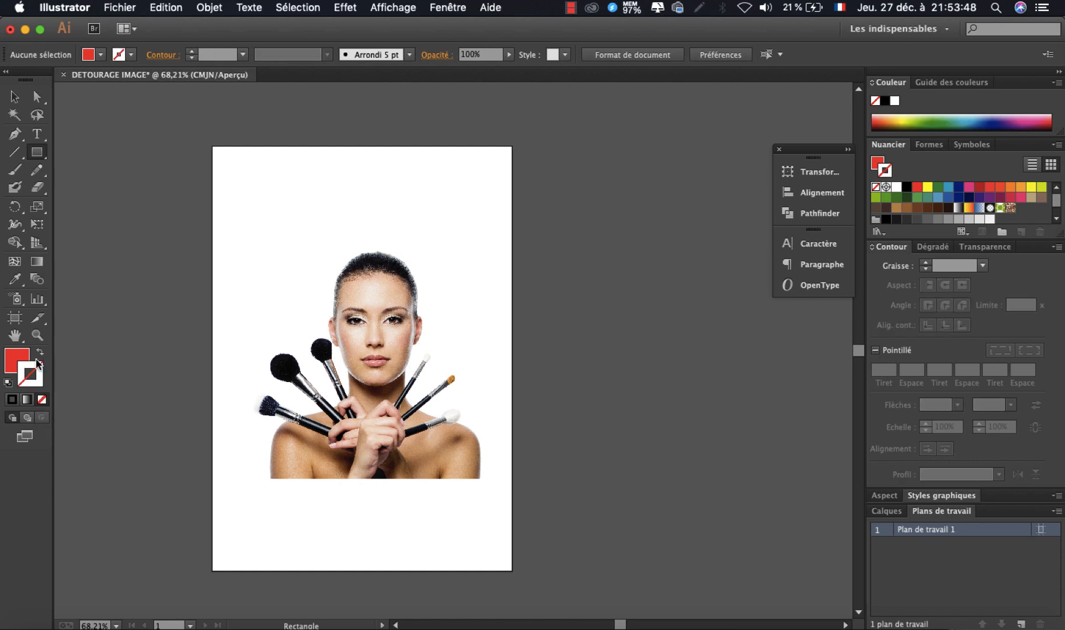
pyautogui.click(10, 365)
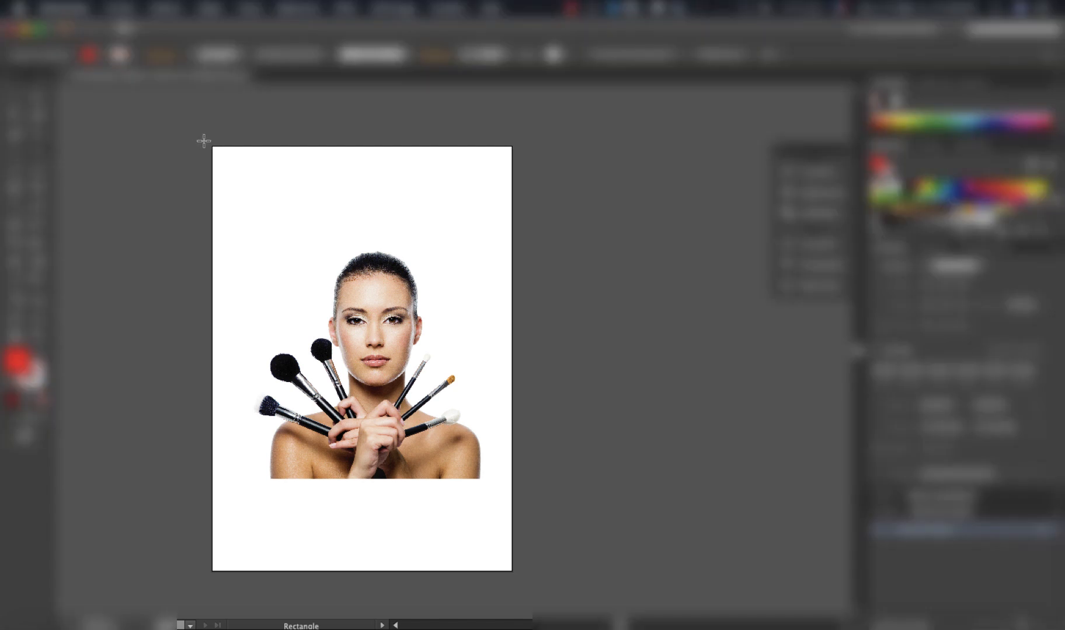
pyautogui.moveTo(203, 141); pyautogui.dragTo(517, 583)
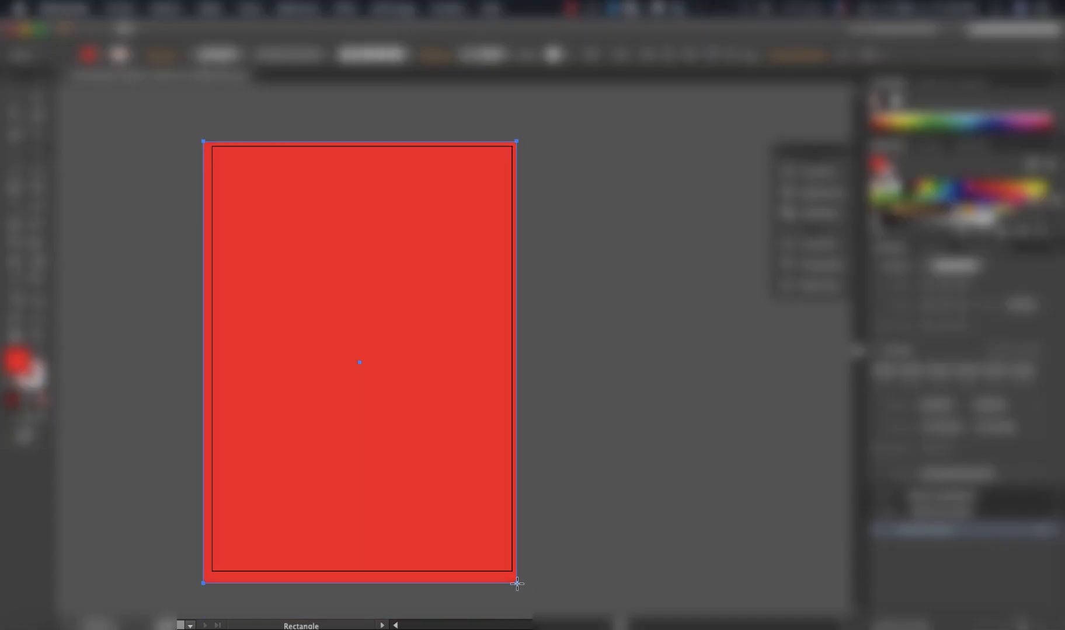
# Send the red rectangle to the back, behind the portrait, and deselect it.
pyautogui.click(15, 96)
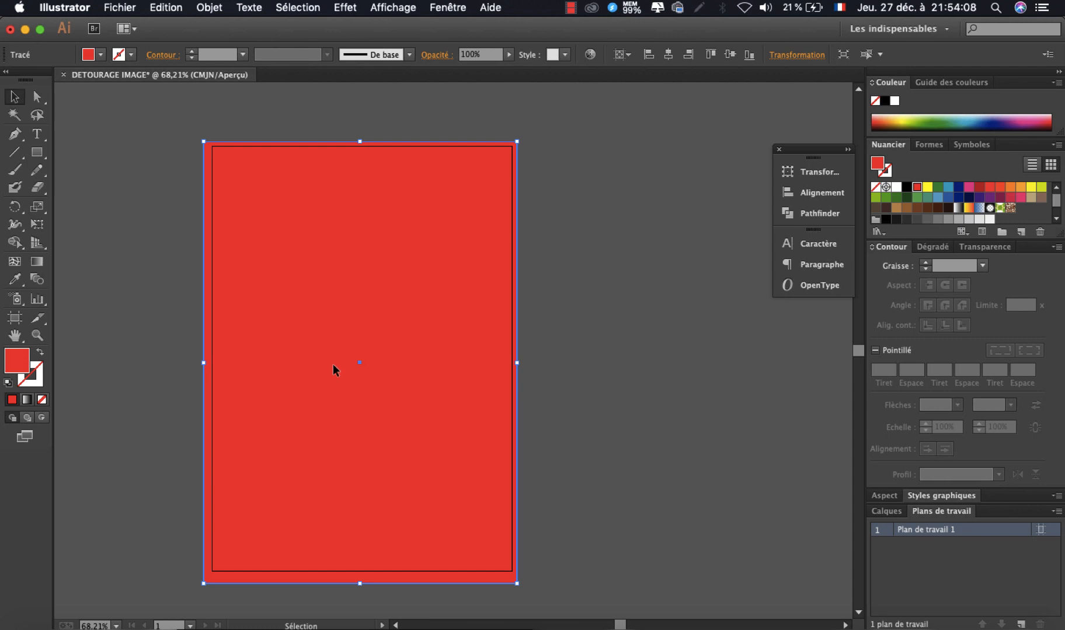
pyautogui.rightClick(333, 364)
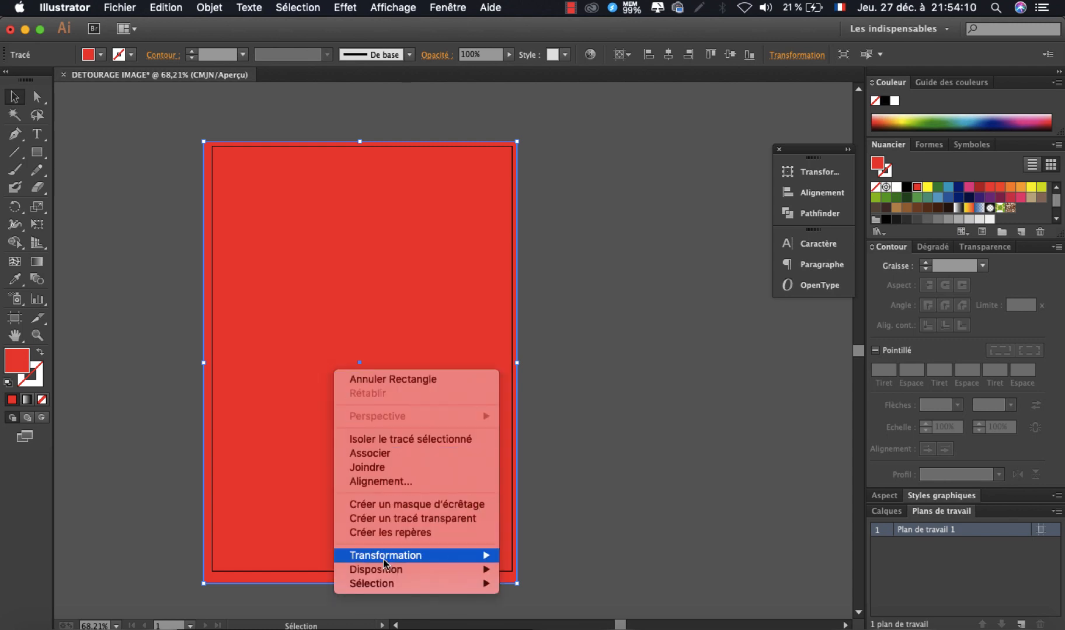
pyautogui.moveTo(388, 569)
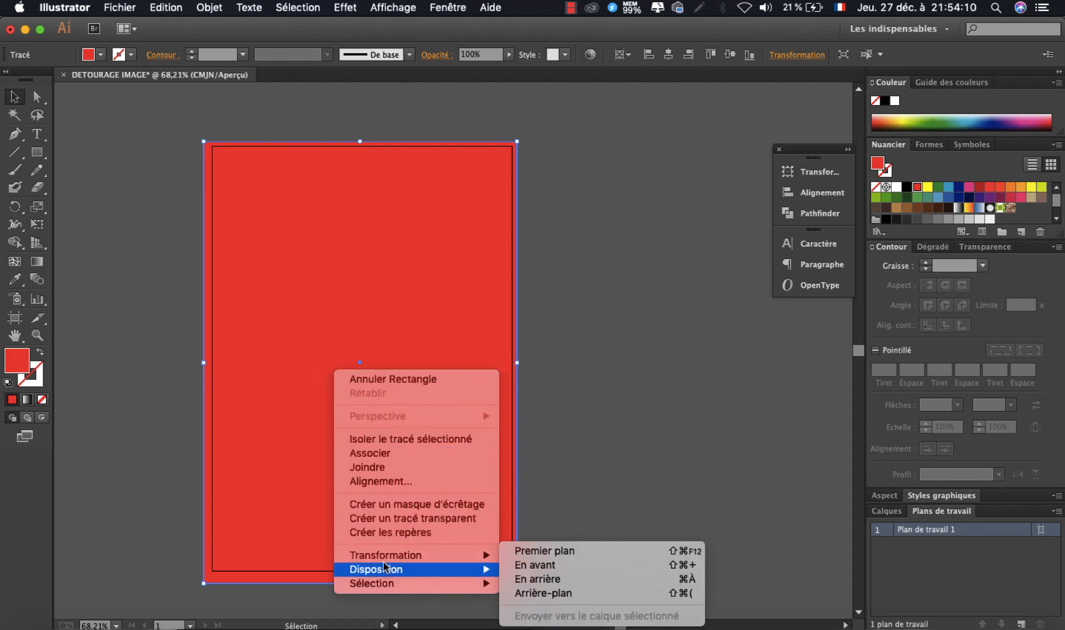
pyautogui.click(532, 593)
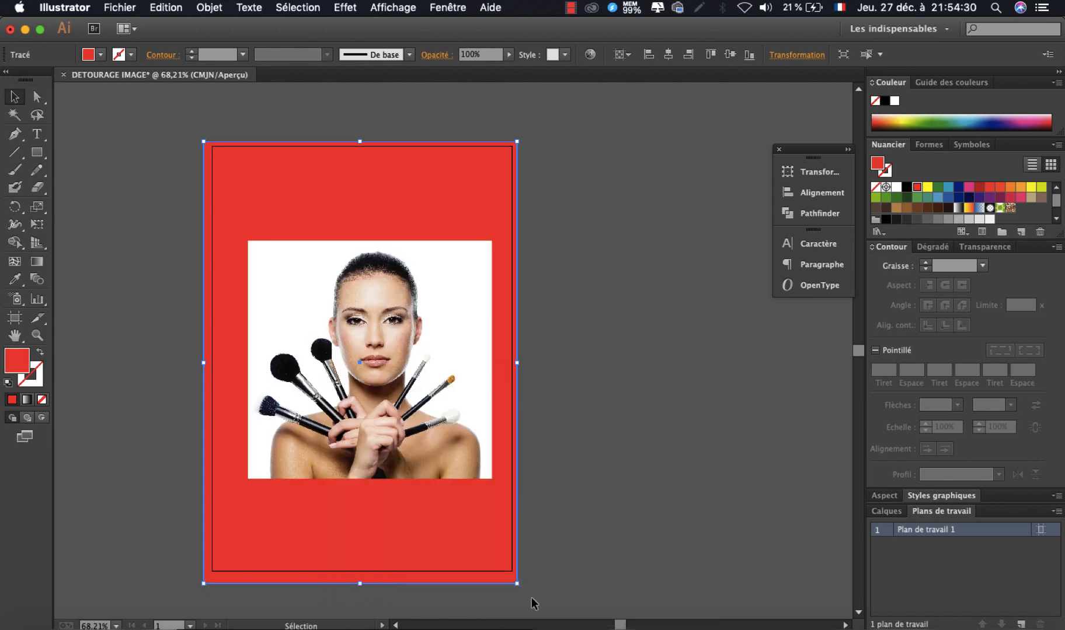
pyautogui.click(580, 407)
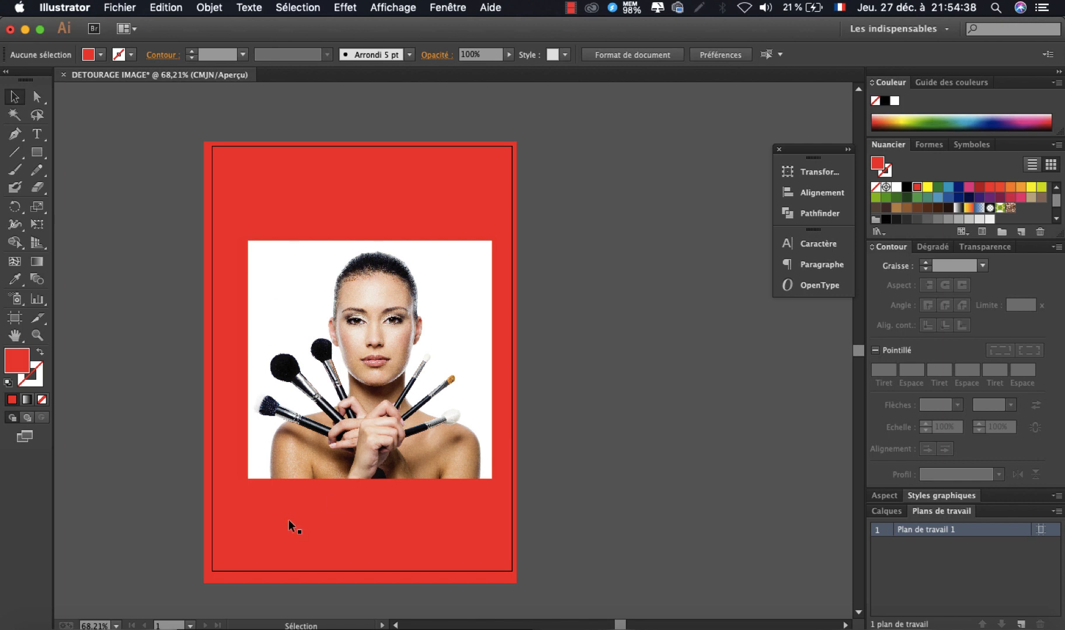
# Start a Pen path at the photo's bottom edge, on the outer arm below the lowest left brush, and trace up around the shoulder.
pyautogui.scroll(4, 337, 449)
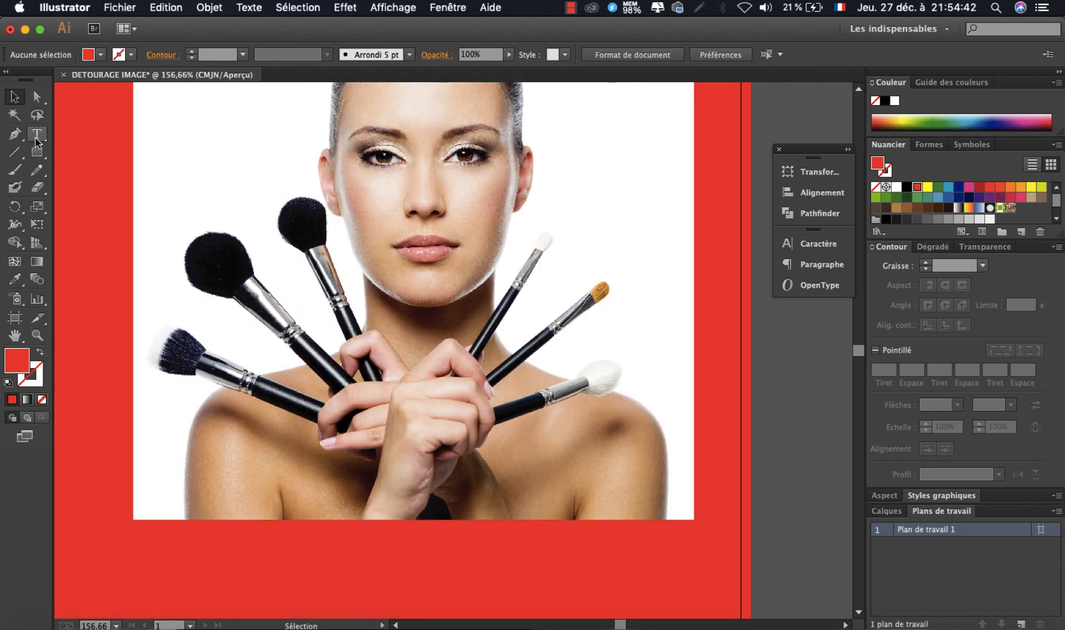
pyautogui.click(15, 133)
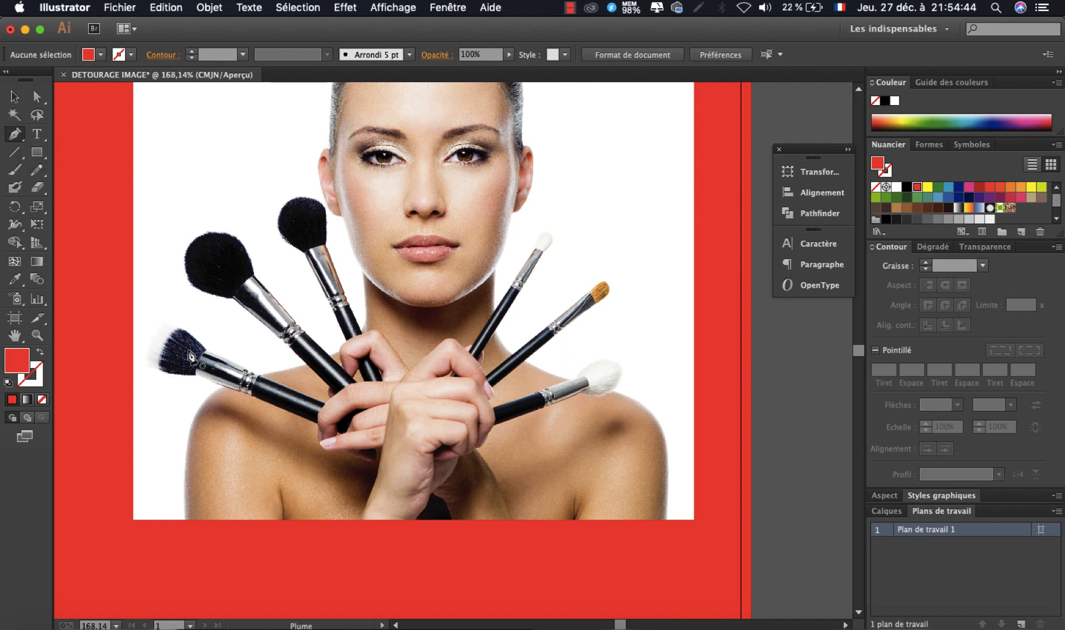
pyautogui.scroll(3, 190, 354)
pyautogui.scroll(-2, 220, 476)
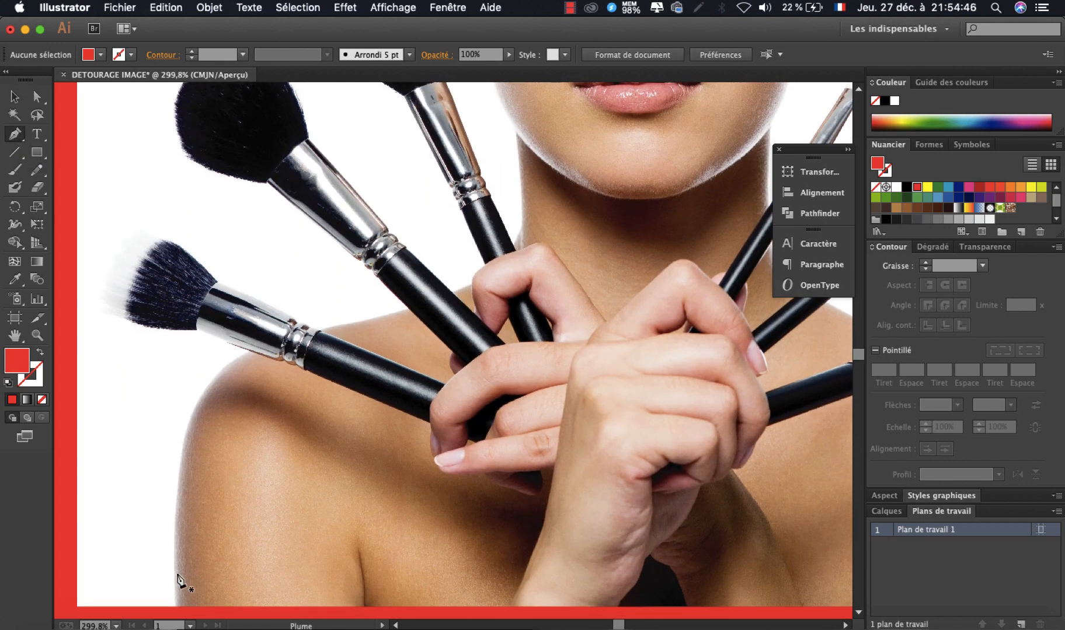
pyautogui.click(176, 608)
pyautogui.moveTo(179, 467); pyautogui.dragTo(185, 443)
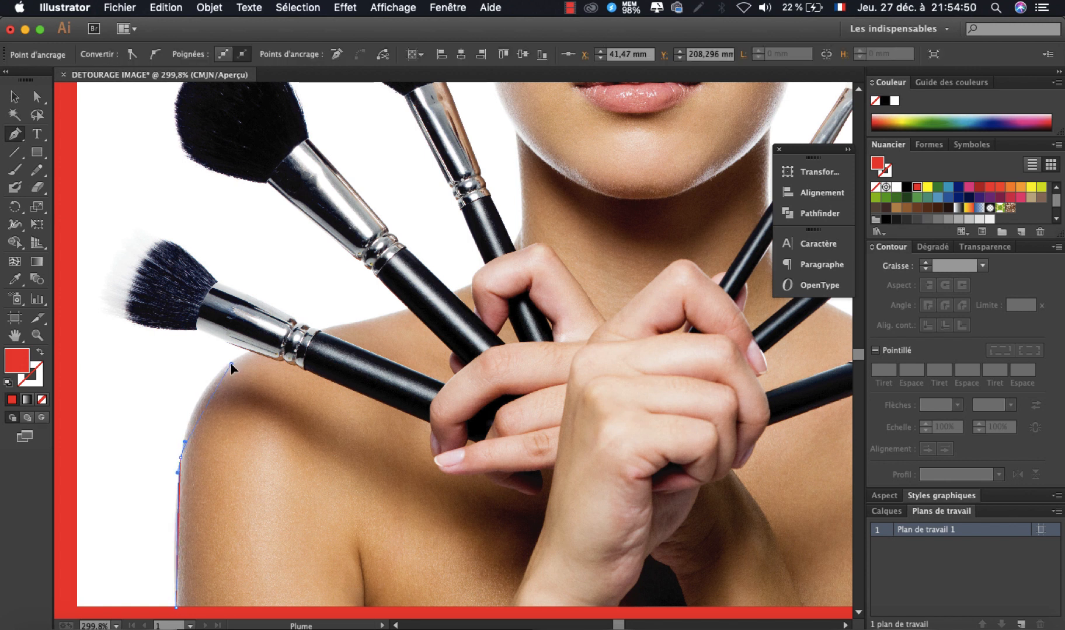
pyautogui.moveTo(249, 358); pyautogui.dragTo(265, 342)
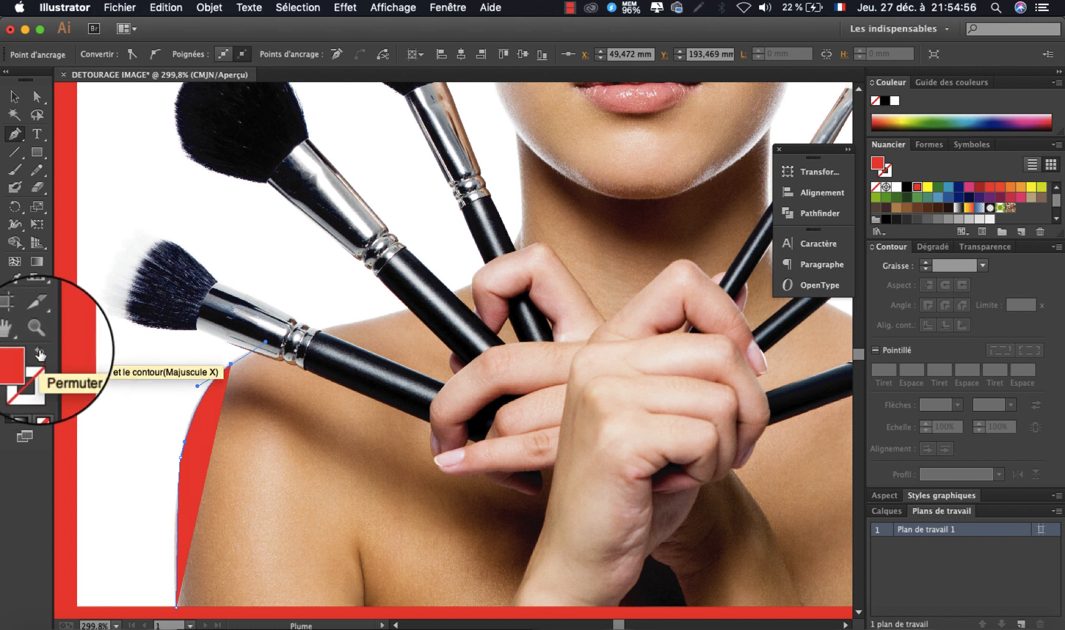
# Swap the path's fill and stroke to get a red outline without fill, and extend it along the lowest left brush's ferrule to its bristles.
pyautogui.click(40, 354)
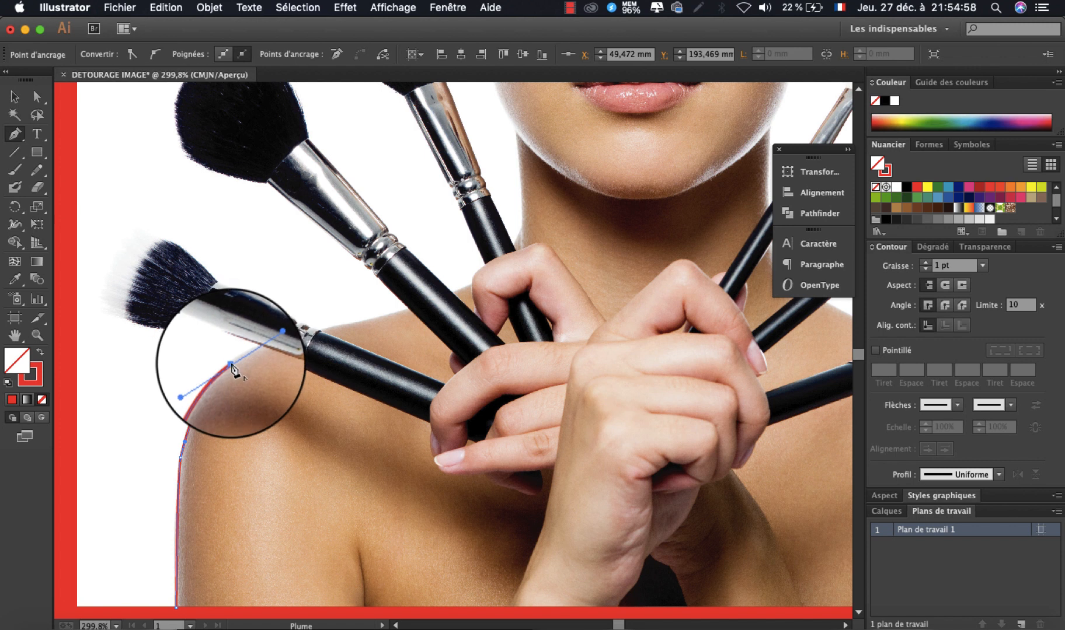
pyautogui.moveTo(249, 351); pyautogui.dragTo(254, 343)
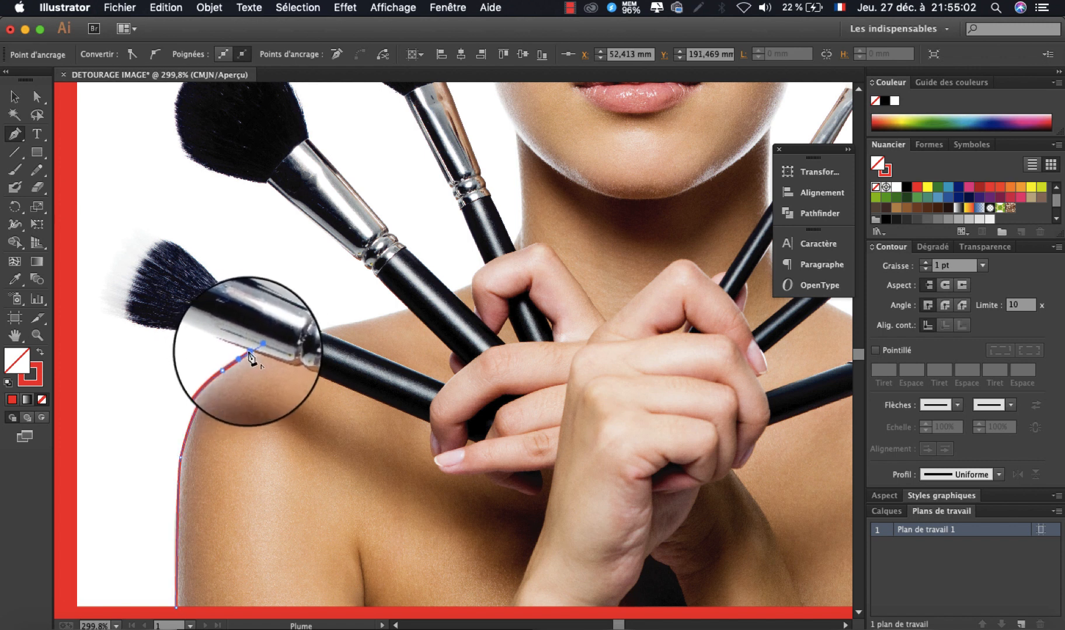
pyautogui.click(198, 329)
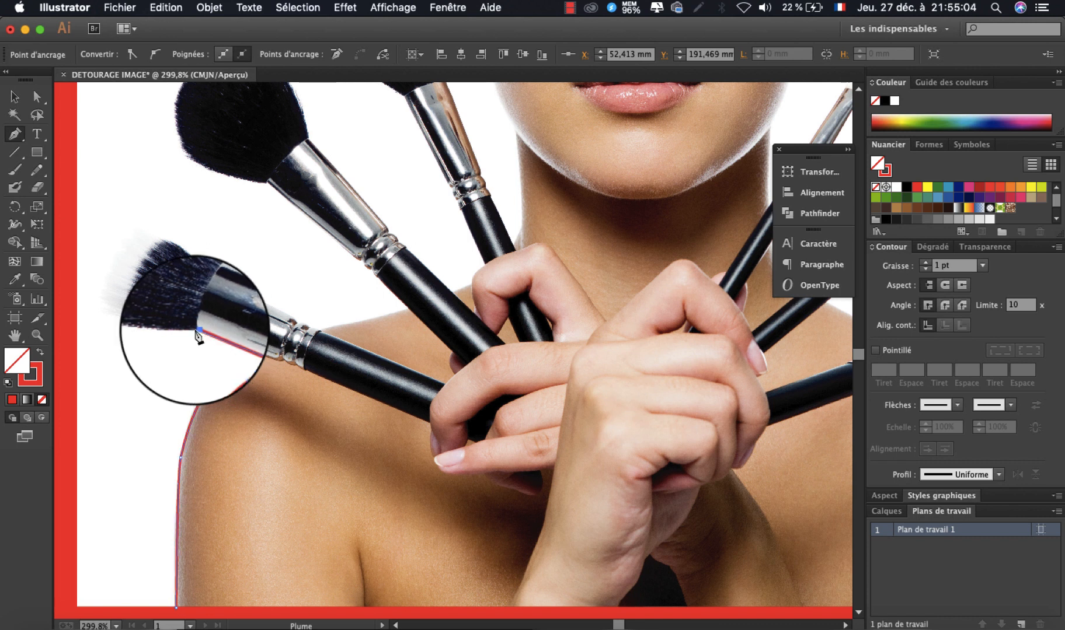
# Continue the Pen path around the dark bristles of the lowest left brush, back to the upper edge of its metal ferrule.
pyautogui.click(132, 321)
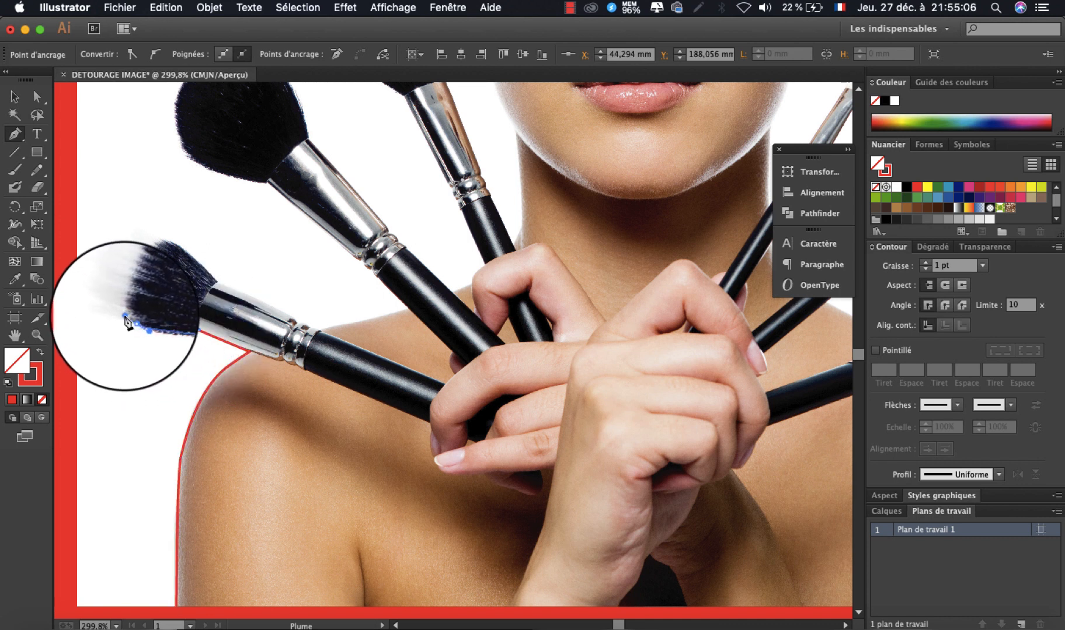
pyautogui.click(132, 268)
pyautogui.click(155, 240)
pyautogui.moveTo(158, 240); pyautogui.dragTo(179, 245)
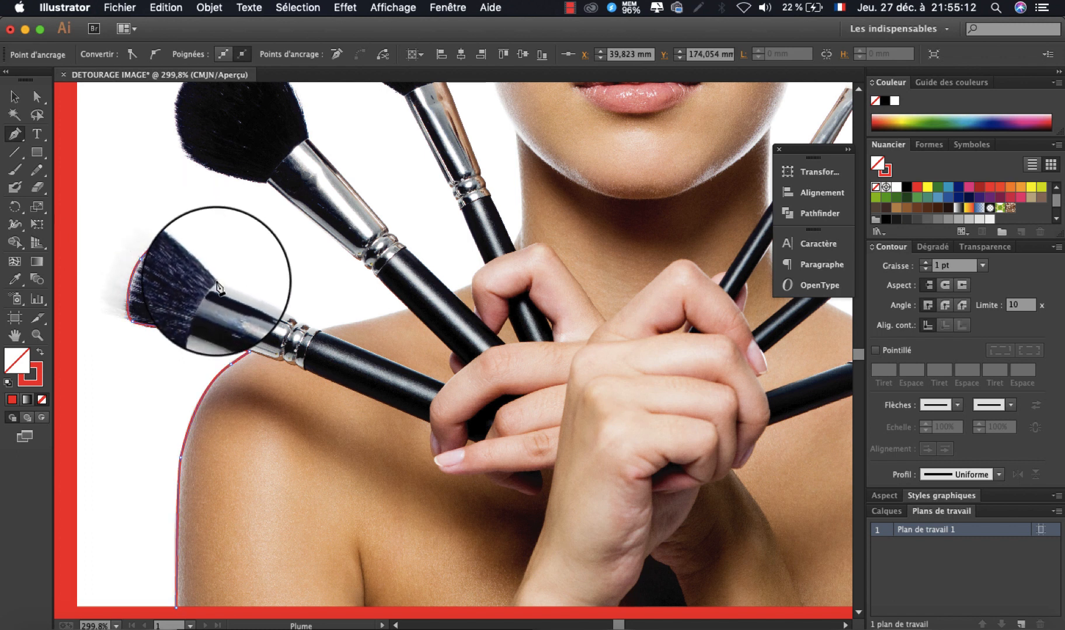
pyautogui.click(215, 281)
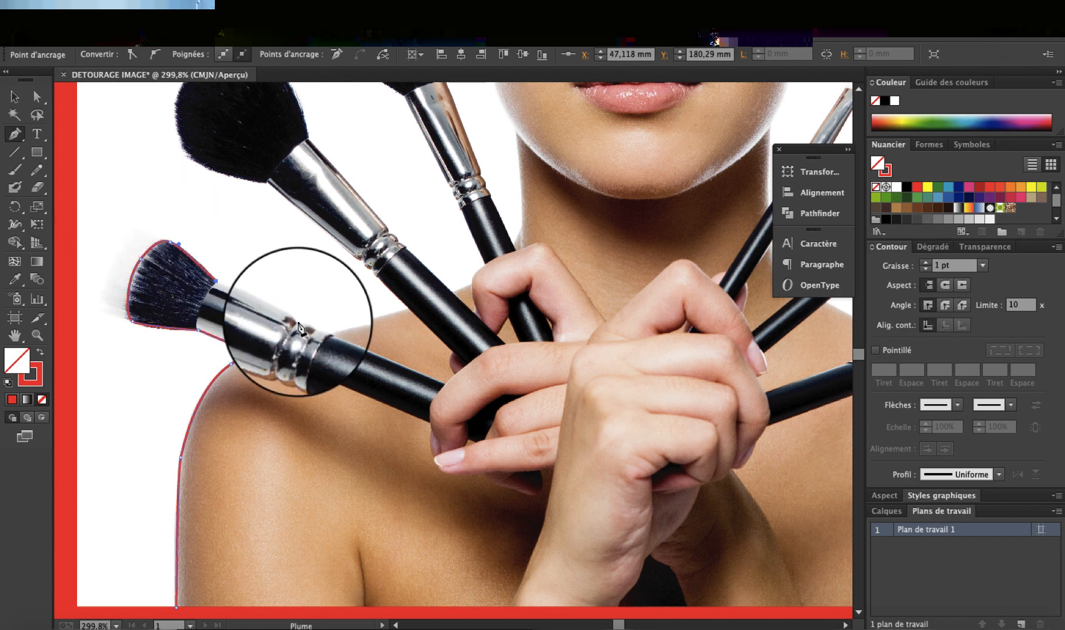